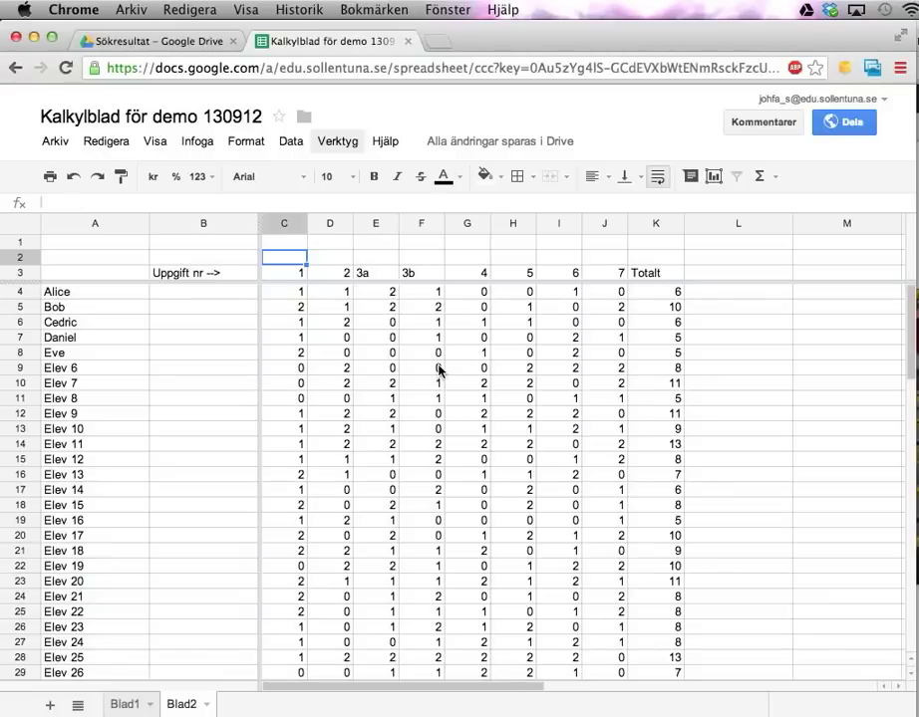
- Enter the row label "Maxpoäng" in cell B2, above the "Uppgift nr -->" label
{"action": "key", "text": "Left"}
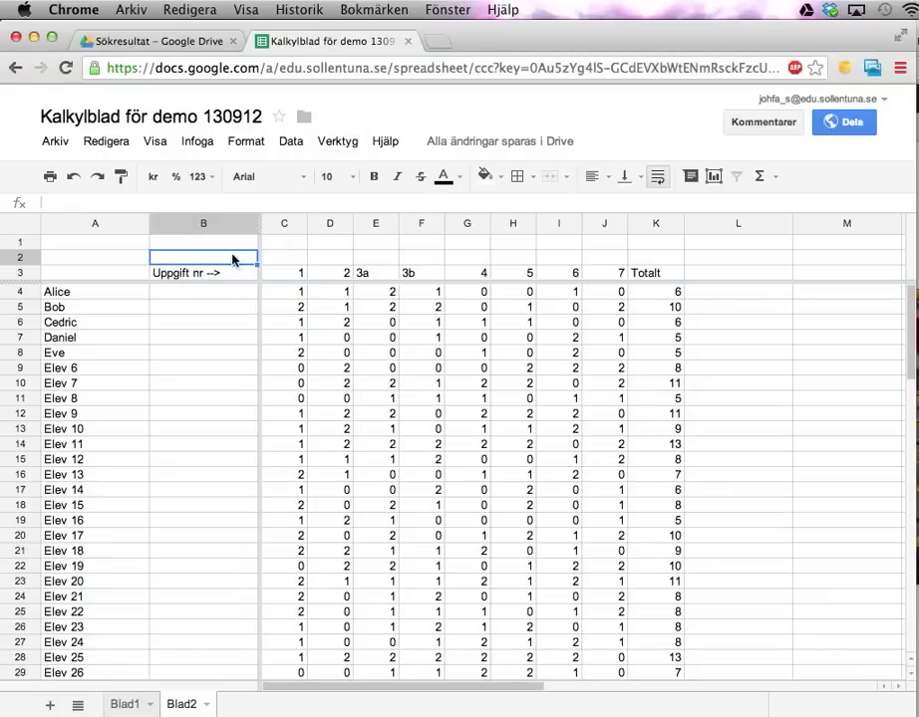
{"action": "type", "text": "Maxpoäng"}
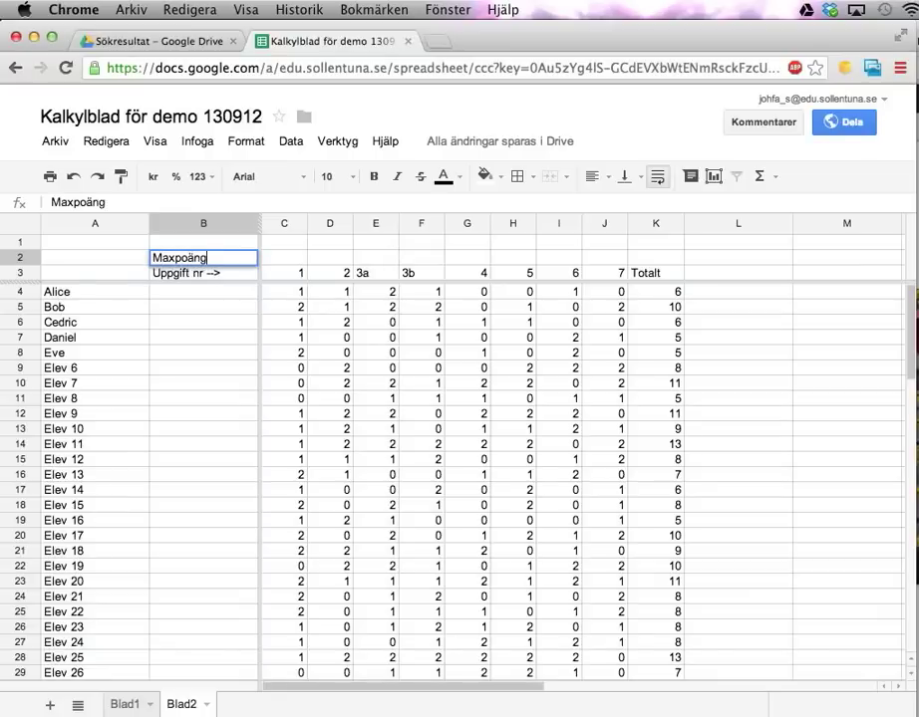
{"action": "key", "text": "Return"}
- Fill in the maximum points for the tasks in C2:J2 as 2, 2, 2, 2, 2, 2, 3 and 2
{"action": "left_click", "coordinate": [284, 257]}
{"action": "type", "text": "2\t2\t"}
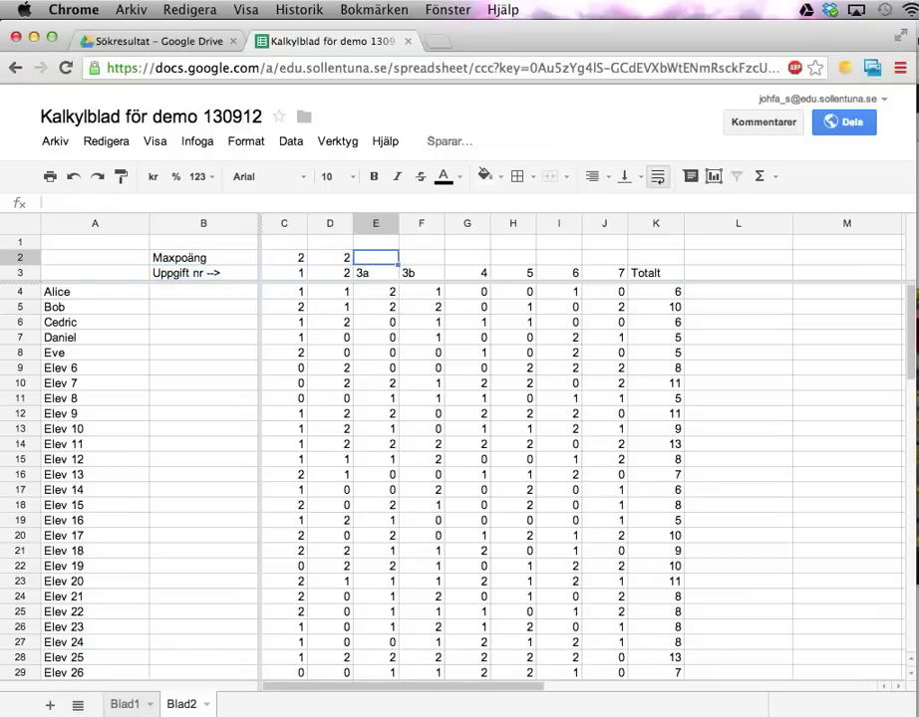
{"action": "type", "text": "2\t2\t2\t2"}
{"action": "key", "text": "Tab"}
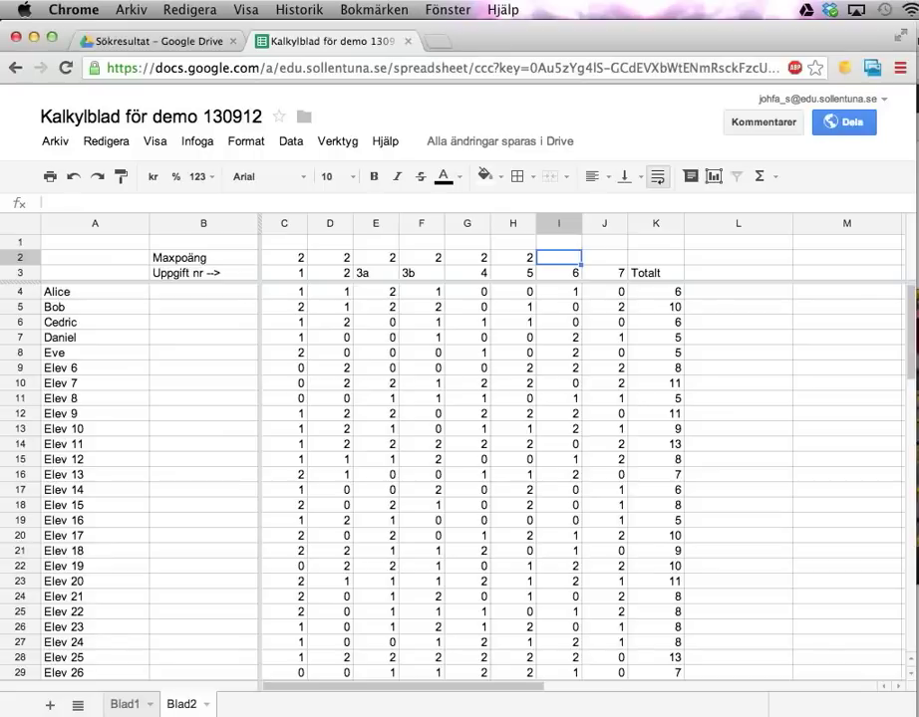
{"action": "type", "text": "3"}
{"action": "key", "text": "Tab"}
{"action": "type", "text": "2"}
{"action": "key", "text": "Left"}
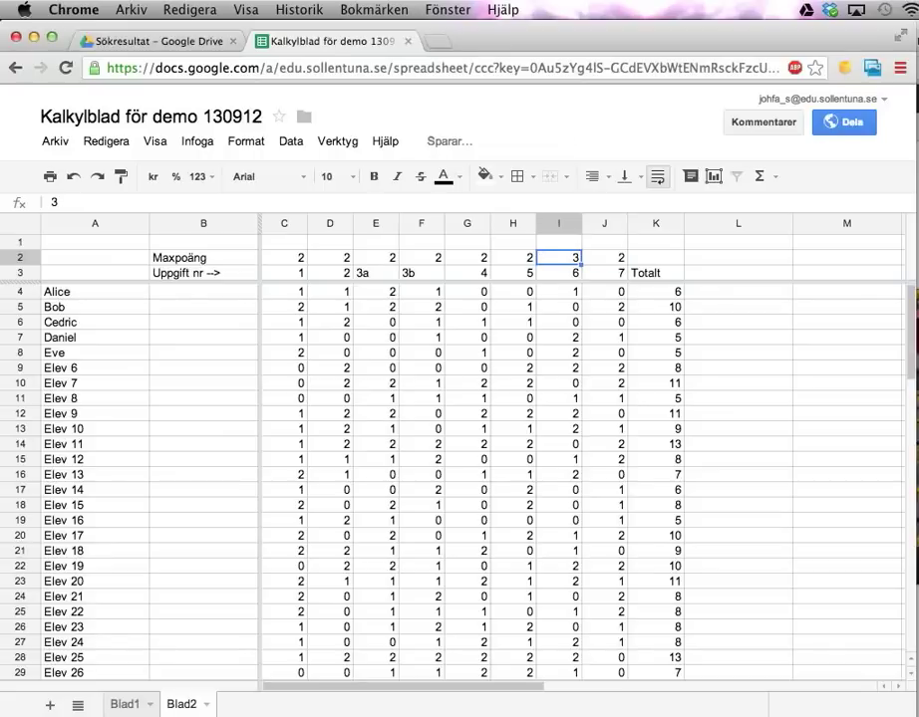
- Sum the maximum points in K2 with the formula =sum(C2:J2)
{"action": "key", "text": "Right"}
{"action": "key", "text": "Right"}
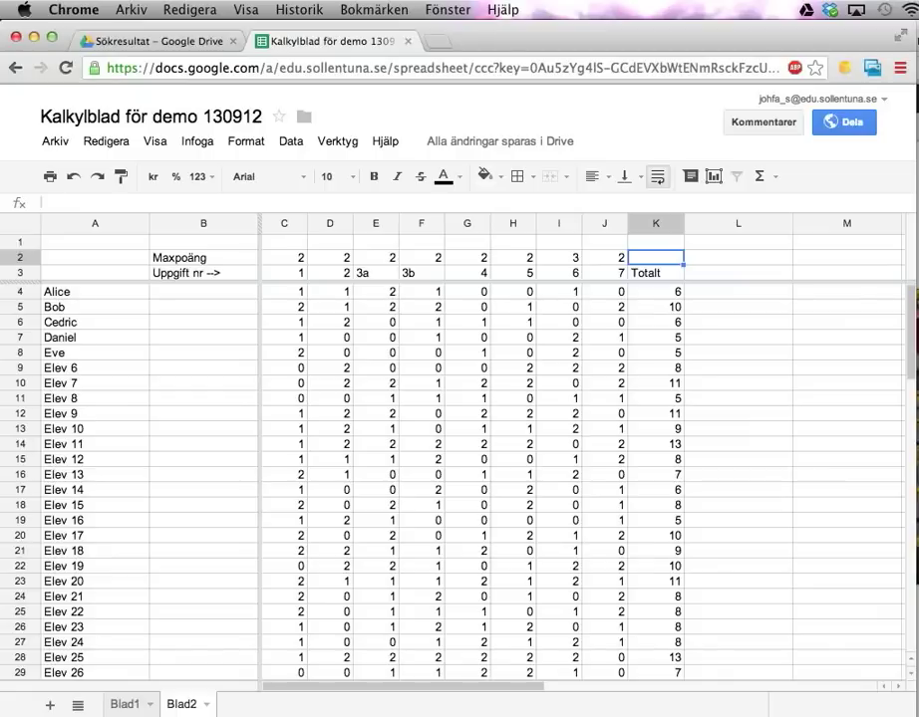
{"action": "type", "text": "=sum("}
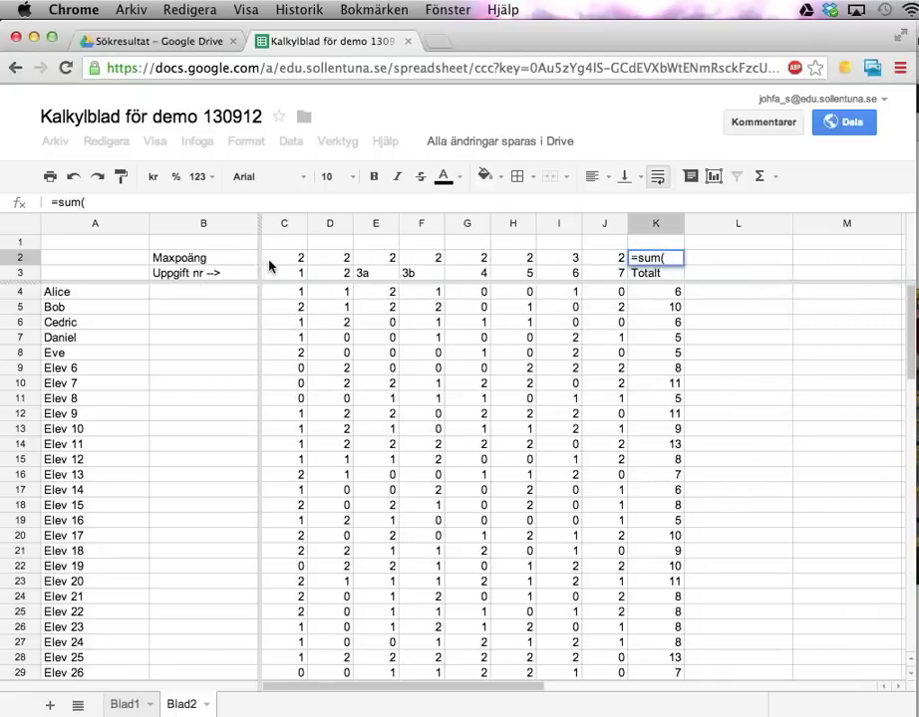
{"action": "left_click_drag", "start_coordinate": [271, 259], "coordinate": [617, 256]}
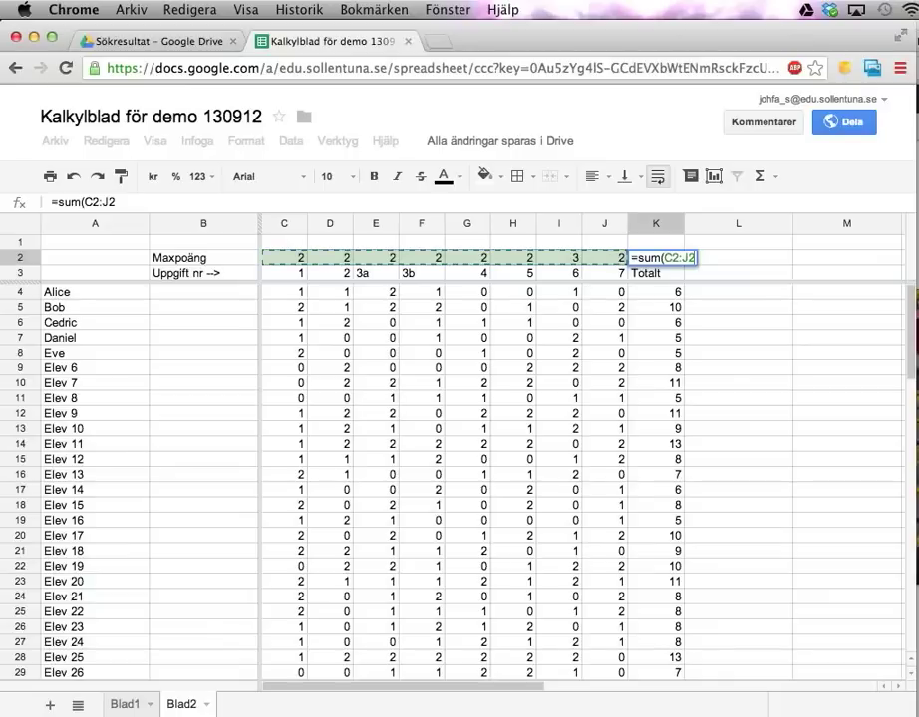
{"action": "type", "text": ")"}
{"action": "key", "text": "Return"}
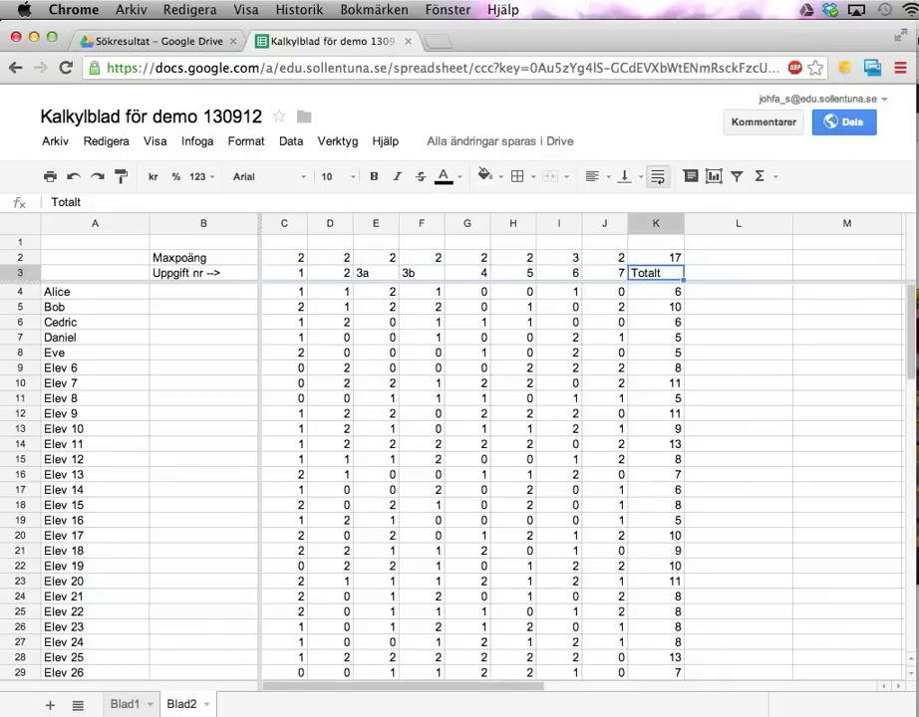
- Calculate the first student's share of the maximum total in L4 with the formula =K4/K2
{"action": "left_click", "coordinate": [717, 293]}
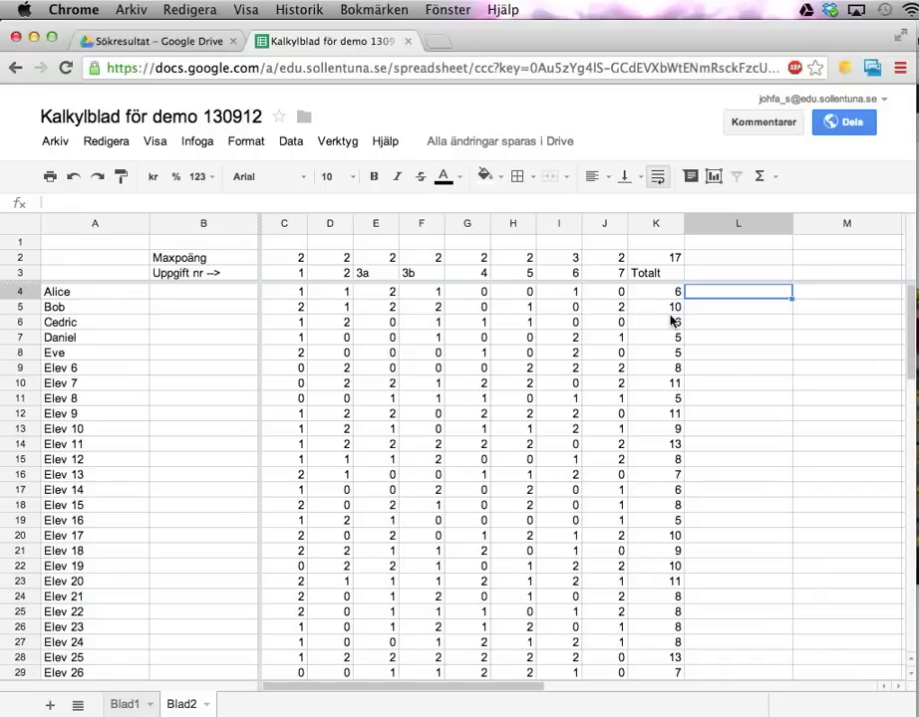
{"action": "type", "text": "="}
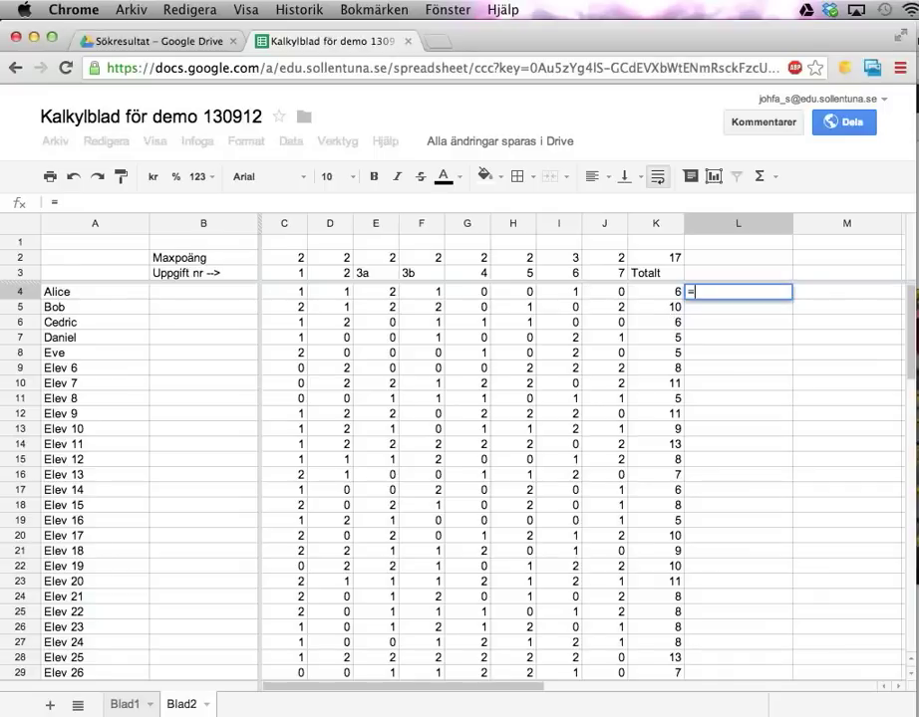
{"action": "left_click", "coordinate": [659, 295]}
{"action": "type", "text": "/"}
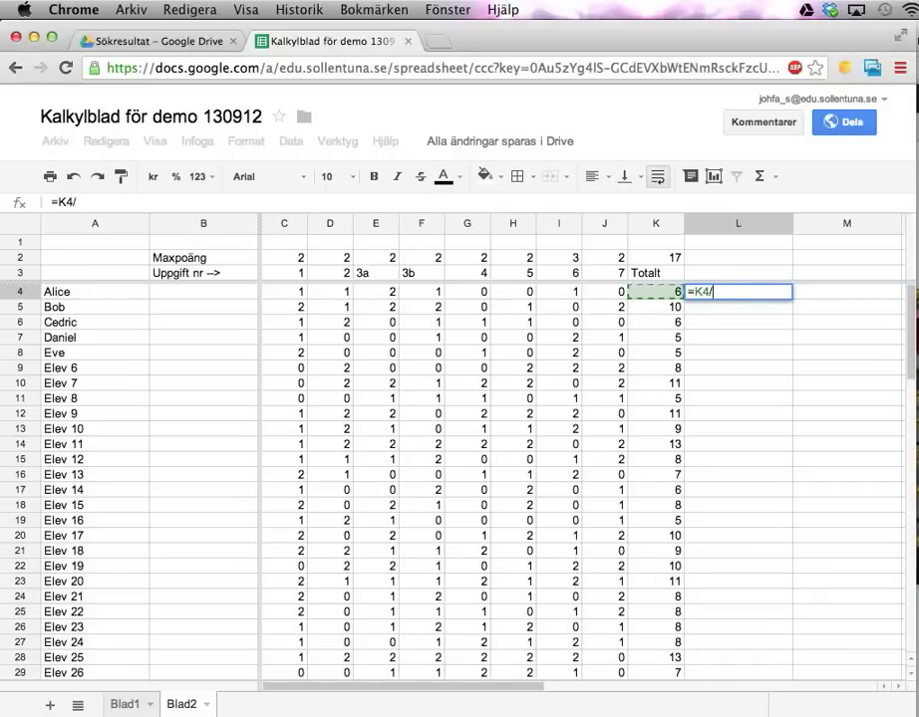
{"action": "left_click", "coordinate": [667, 261]}
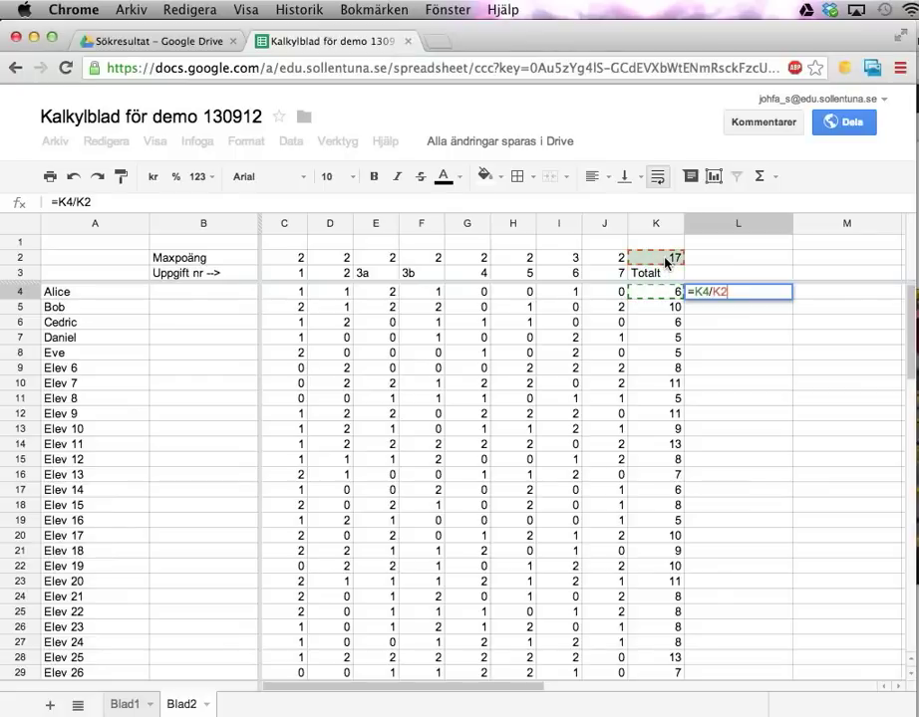
{"action": "key", "text": "Return"}
- Format L4 as a rounded percentage without decimals
{"action": "key", "text": "Up"}
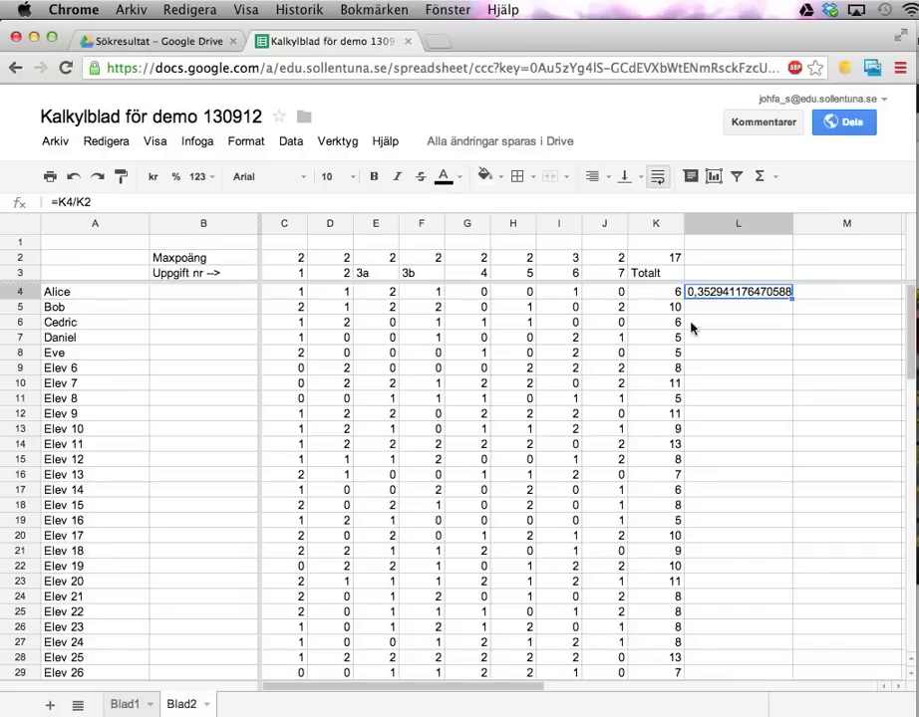
{"action": "left_click", "coordinate": [175, 179]}
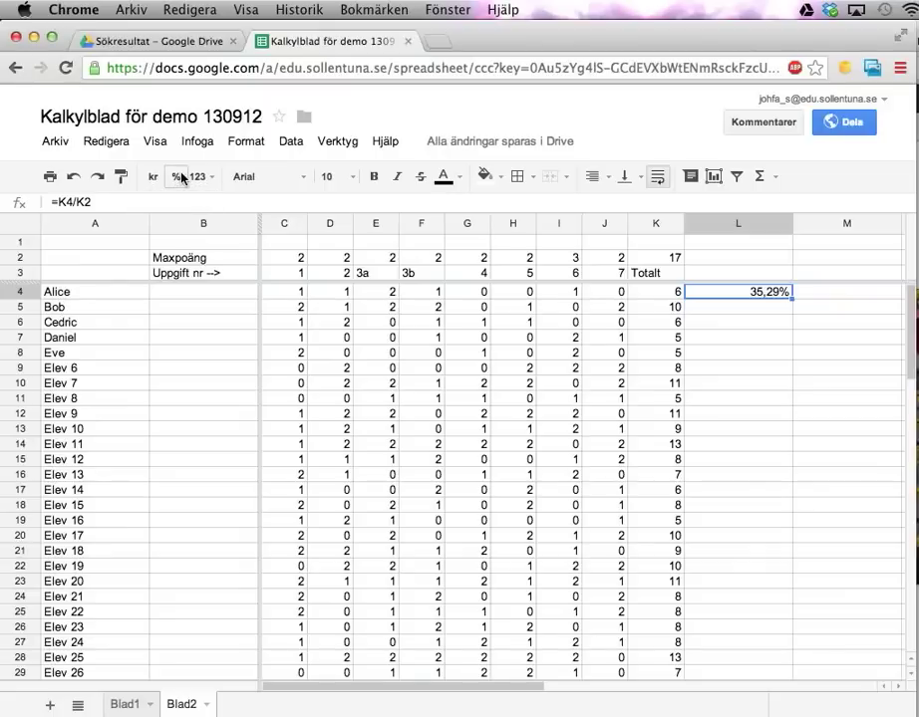
{"action": "left_click", "coordinate": [239, 146]}
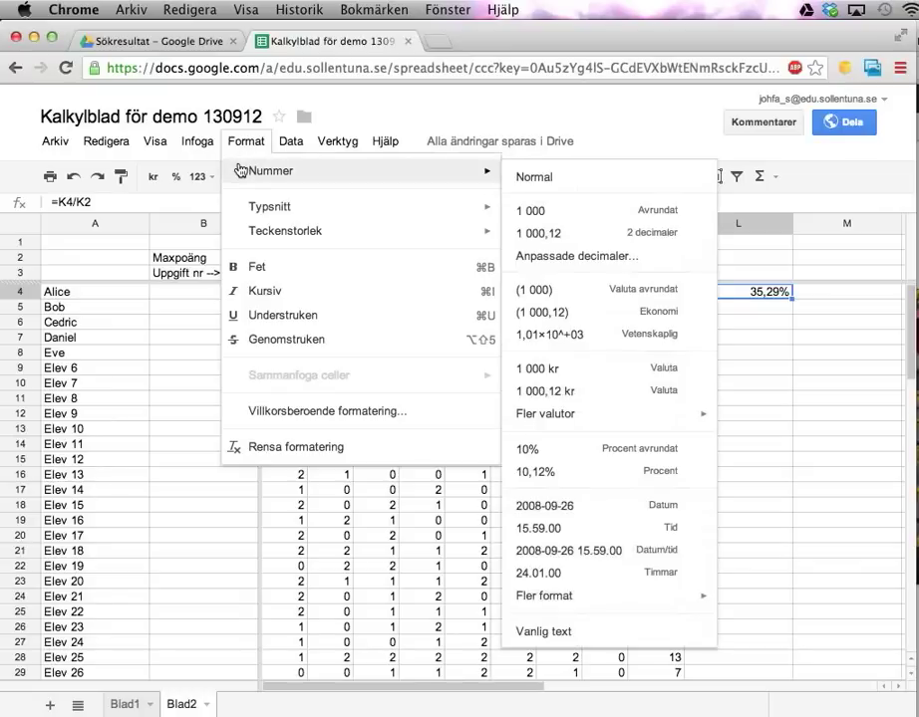
{"action": "mouse_move", "coordinate": [474, 179]}
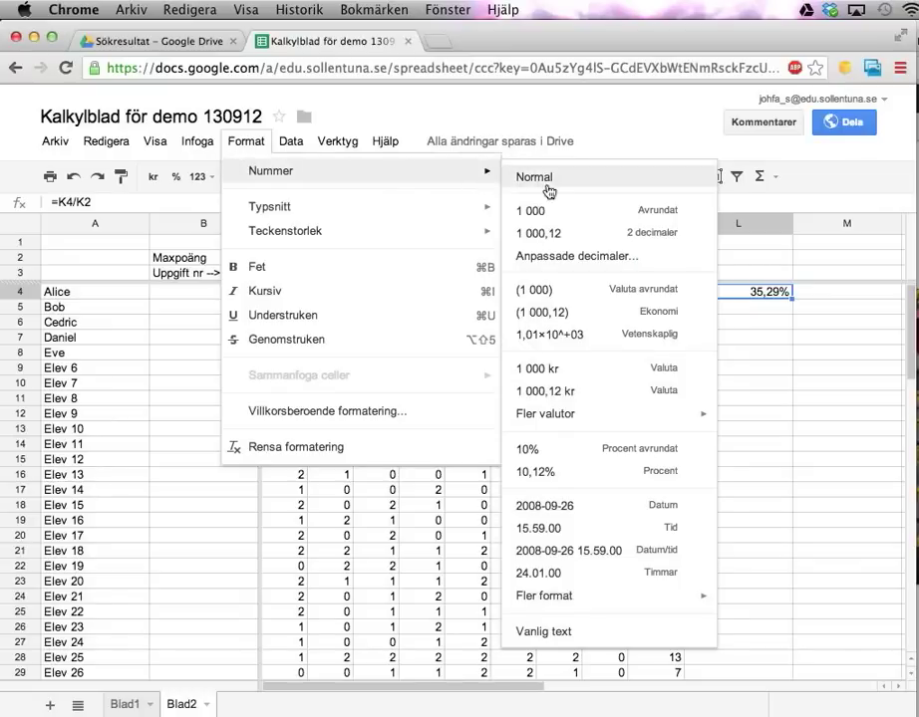
{"action": "left_click", "coordinate": [561, 456]}
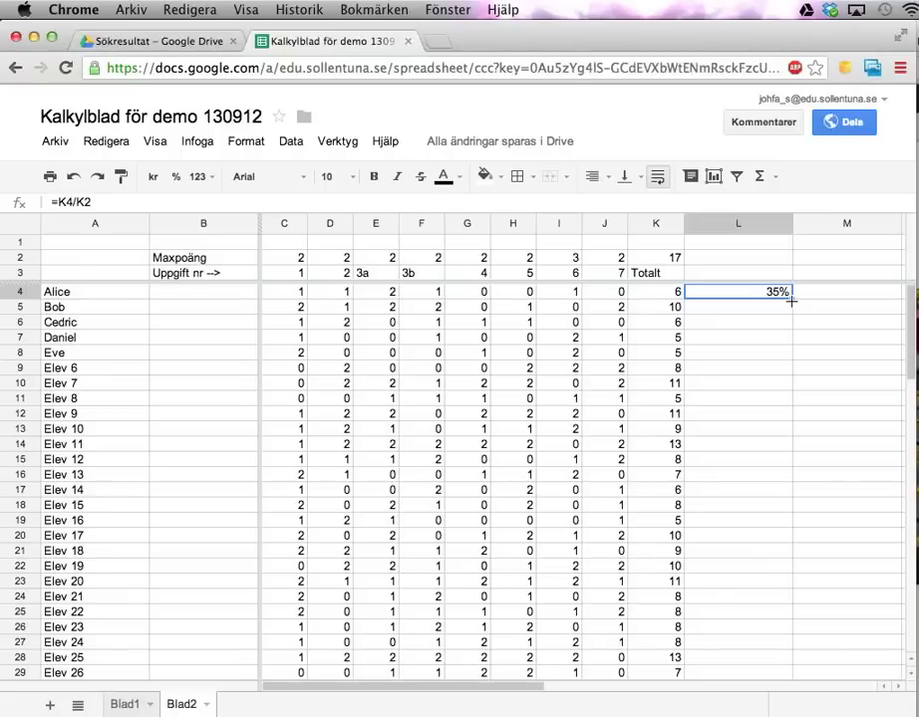
- Fill the L4 formula down through L17 and view the error details for L5
{"action": "left_click_drag", "start_coordinate": [790, 299], "coordinate": [794, 484]}
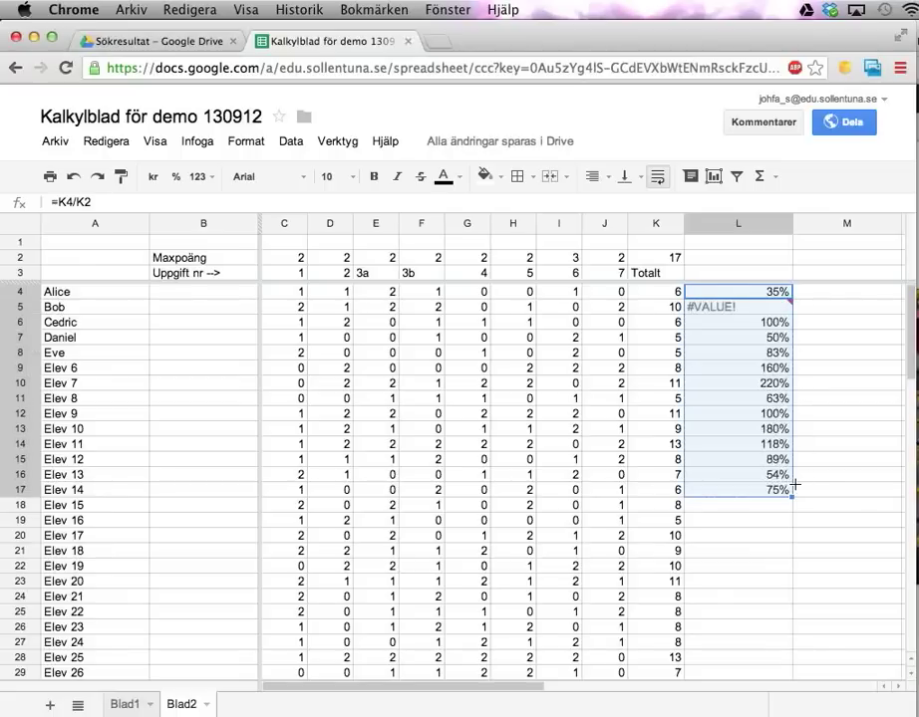
{"action": "mouse_move", "coordinate": [793, 312]}
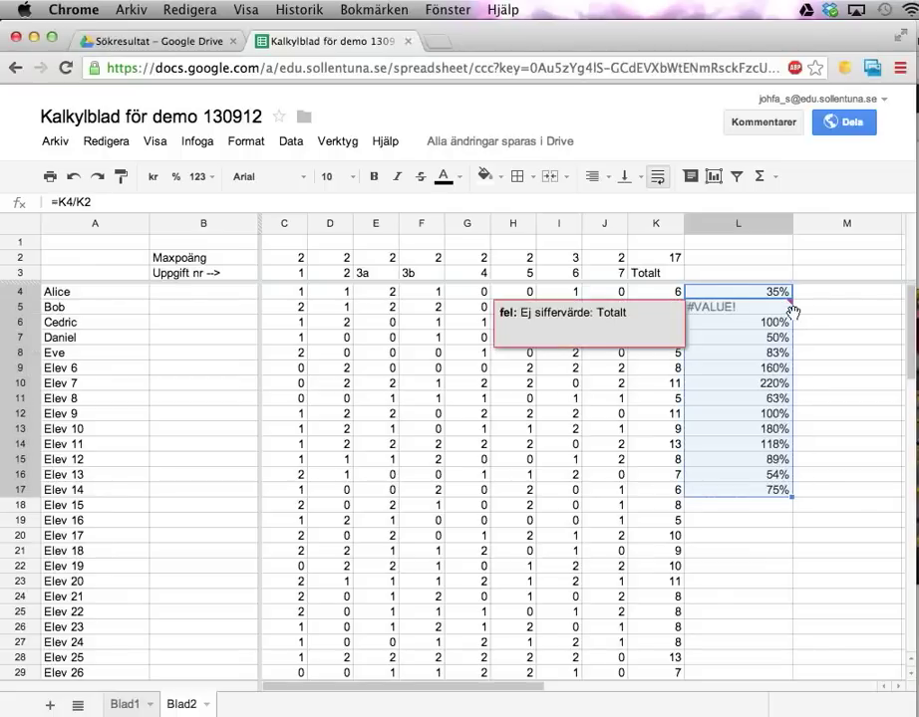
- Examine which cells the formulas in L4, L5 and L6 refer to, and compare them with the maximum total in K2
{"action": "left_click", "coordinate": [748, 296]}
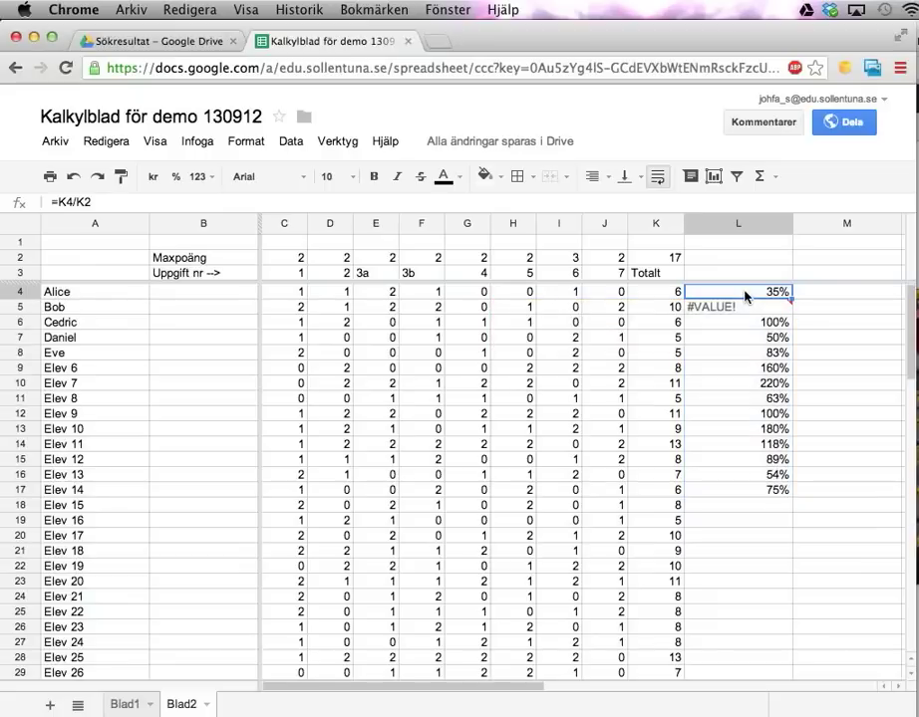
{"action": "double_click", "coordinate": [746, 296]}
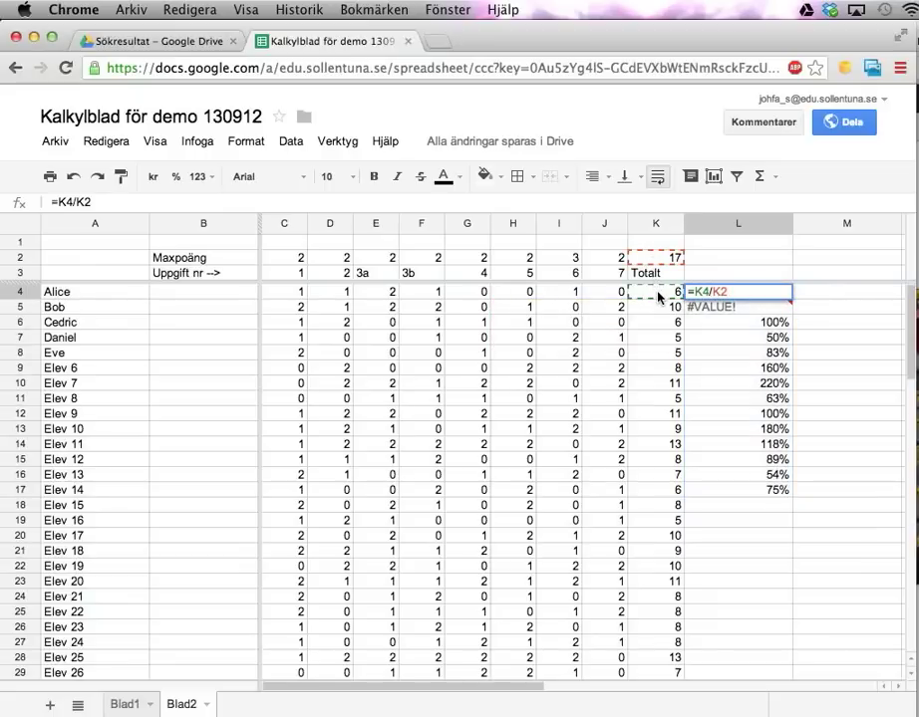
{"action": "key", "text": "Return"}
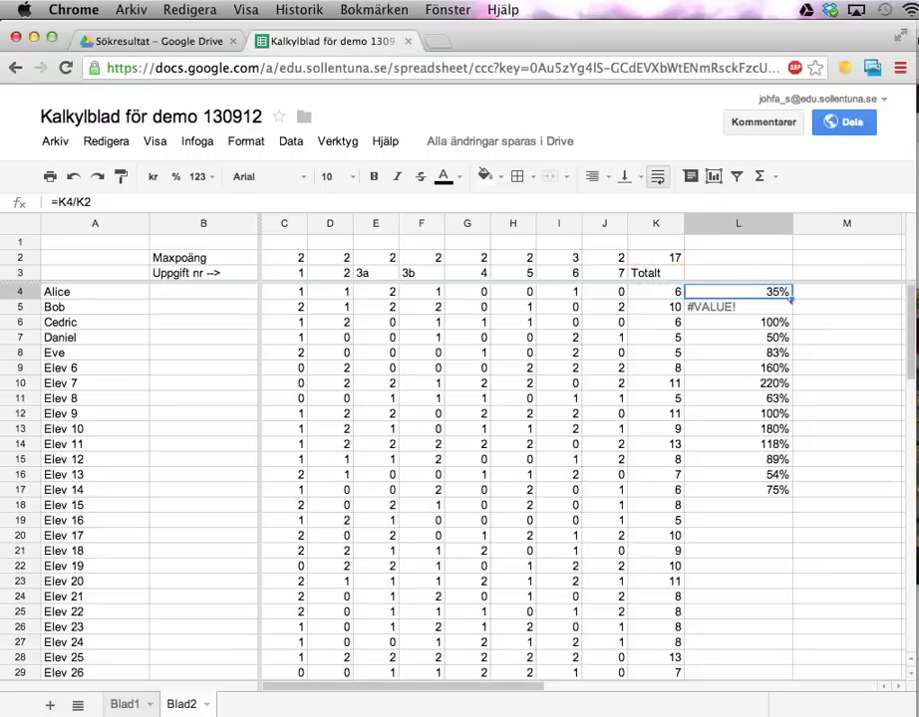
{"action": "double_click", "coordinate": [710, 309]}
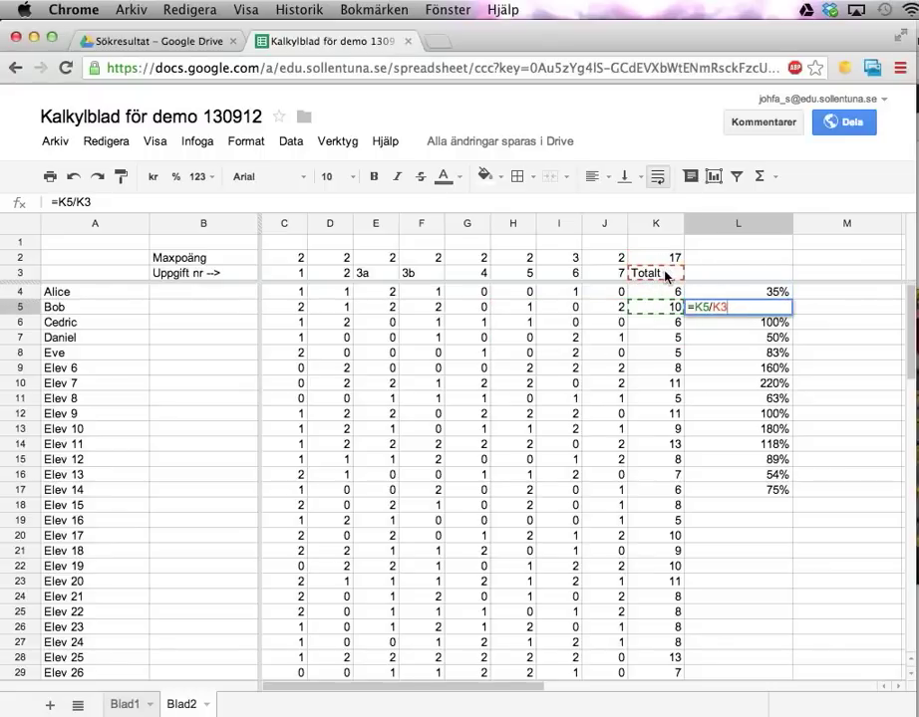
{"action": "key", "text": "Escape"}
{"action": "left_click", "coordinate": [723, 328]}
{"action": "double_click", "coordinate": [724, 325]}
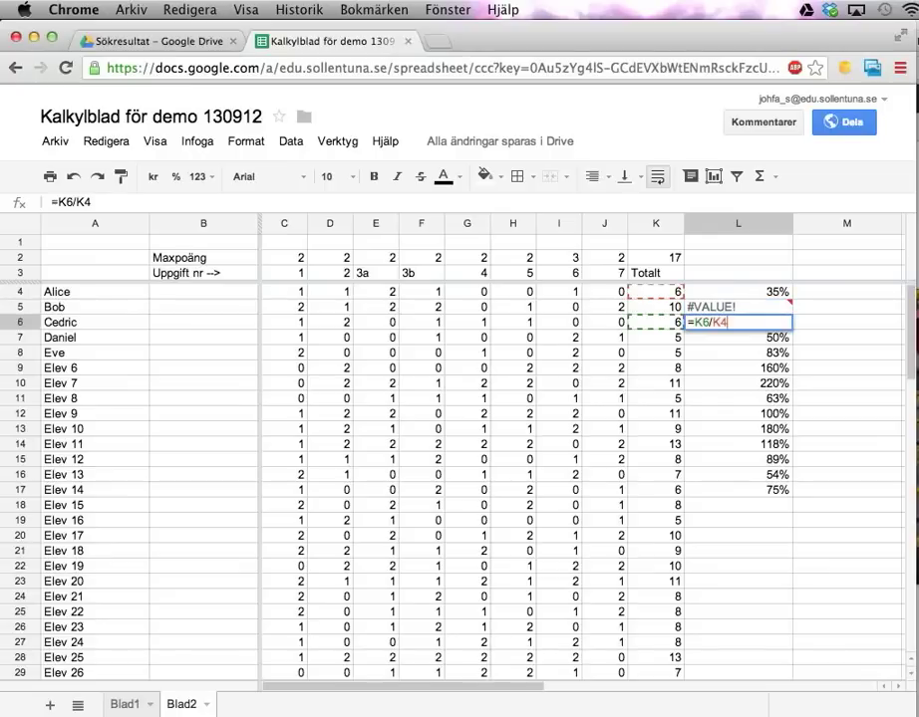
{"action": "key", "text": "Escape"}
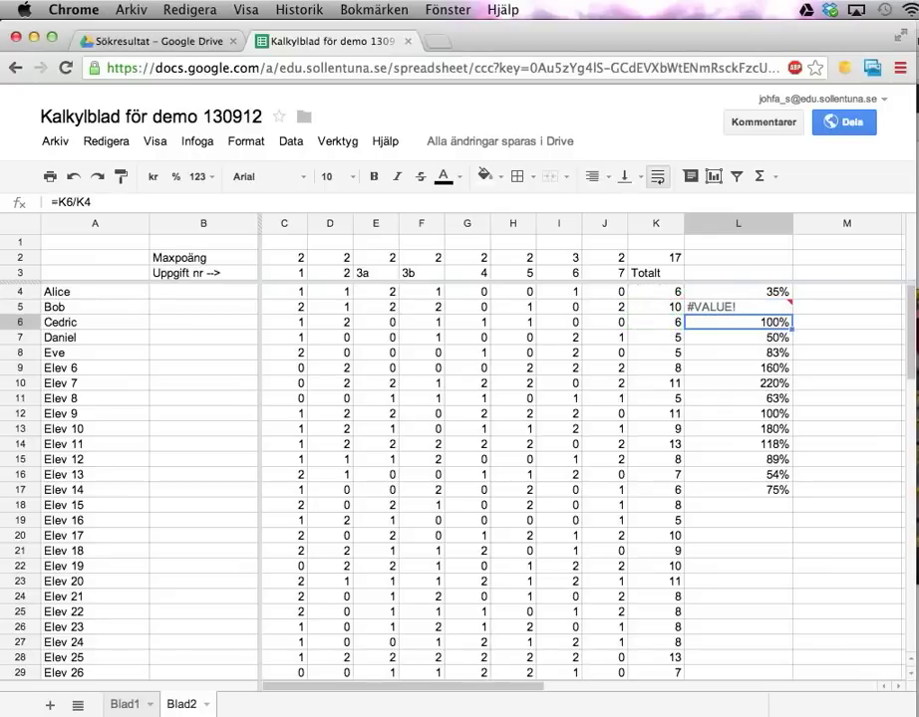
{"action": "mouse_move", "coordinate": [695, 292]}
{"action": "left_click", "coordinate": [661, 259]}
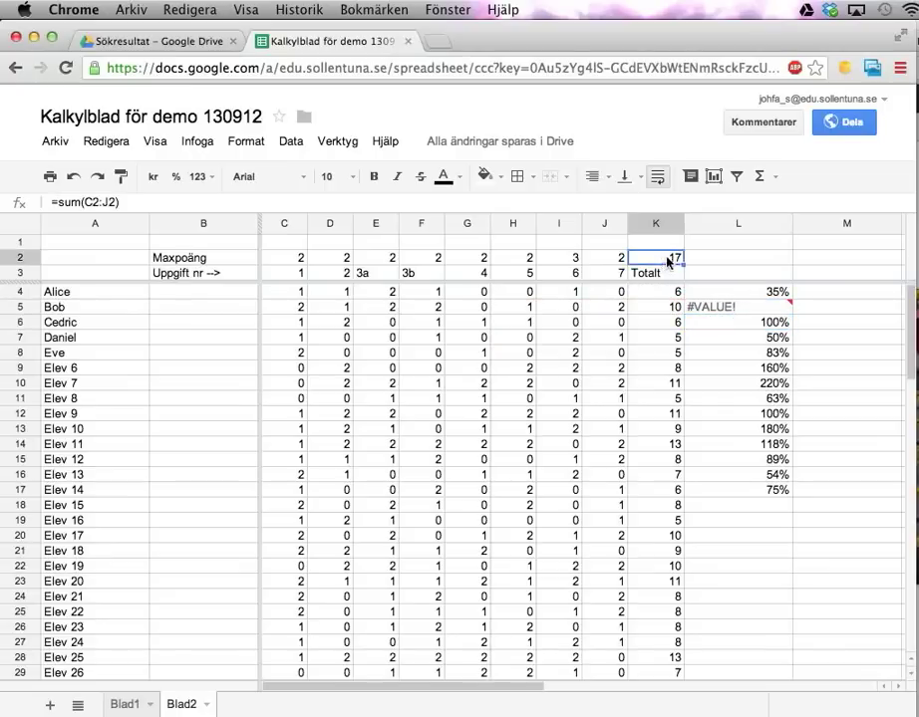
- Lock the row of the maximum total in the L4 formula so it reads =K4/K$2
{"action": "left_click", "coordinate": [743, 293]}
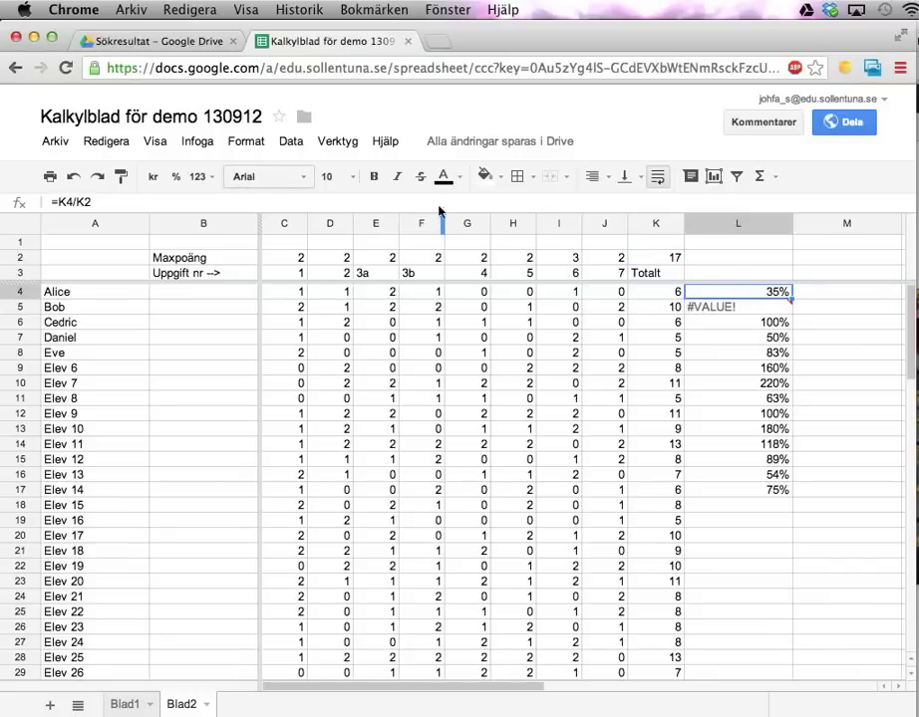
{"action": "double_click", "coordinate": [724, 295]}
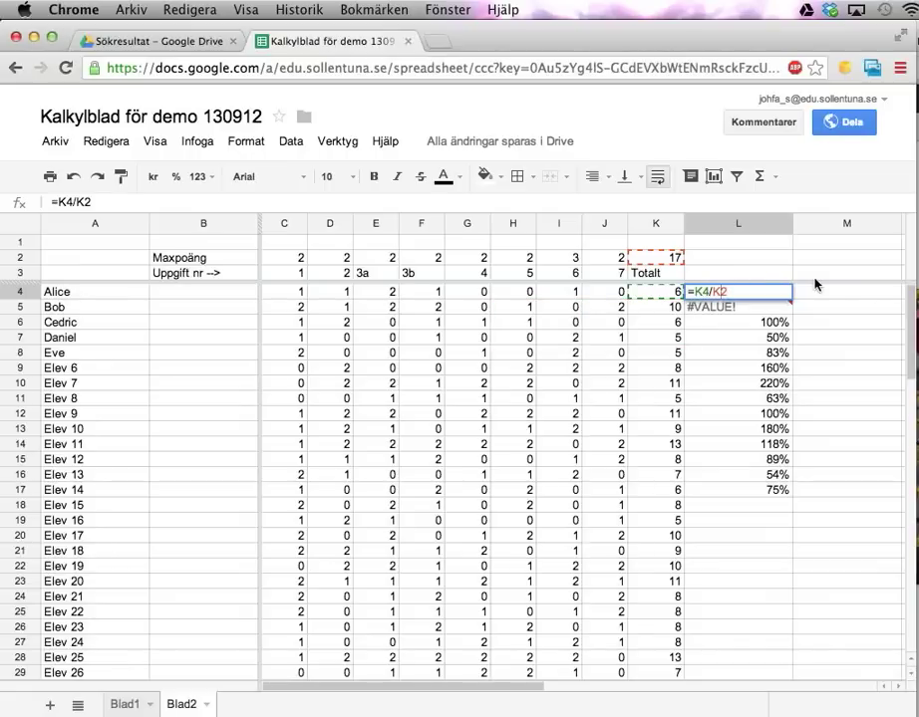
{"action": "type", "text": "$"}
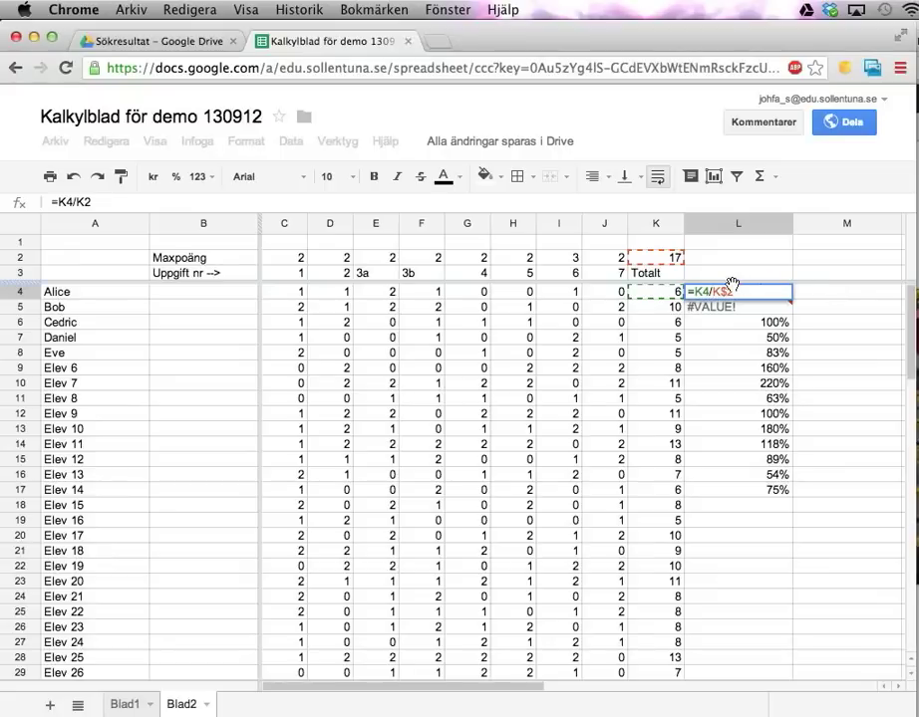
{"action": "left_click", "coordinate": [715, 291]}
{"action": "type", "text": "$"}
{"action": "key", "text": "BackSpace"}
{"action": "key", "text": "Return"}
- Fill the corrected L4 formula down column L for the students, replacing the earlier copies
{"action": "left_click", "coordinate": [722, 291]}
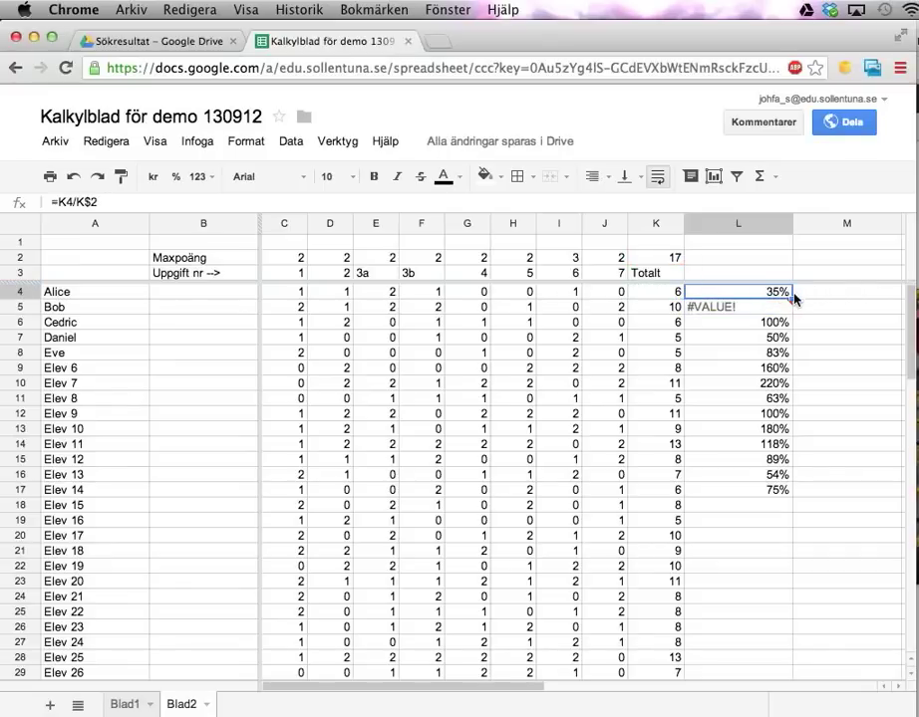
{"action": "left_click_drag", "start_coordinate": [795, 297], "coordinate": [775, 615]}
{"action": "scroll", "coordinate": [772, 537], "scroll_direction": "up", "scroll_amount": 3}
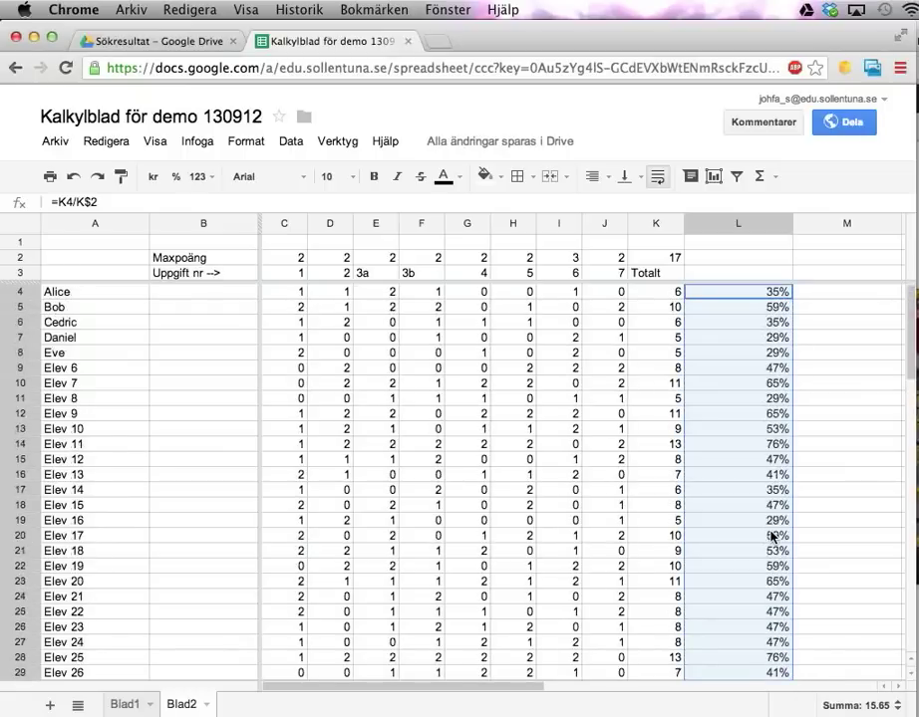
- Examine the cell references in the copied formula in L13 and the locked row reference in L4
{"action": "left_click", "coordinate": [751, 432]}
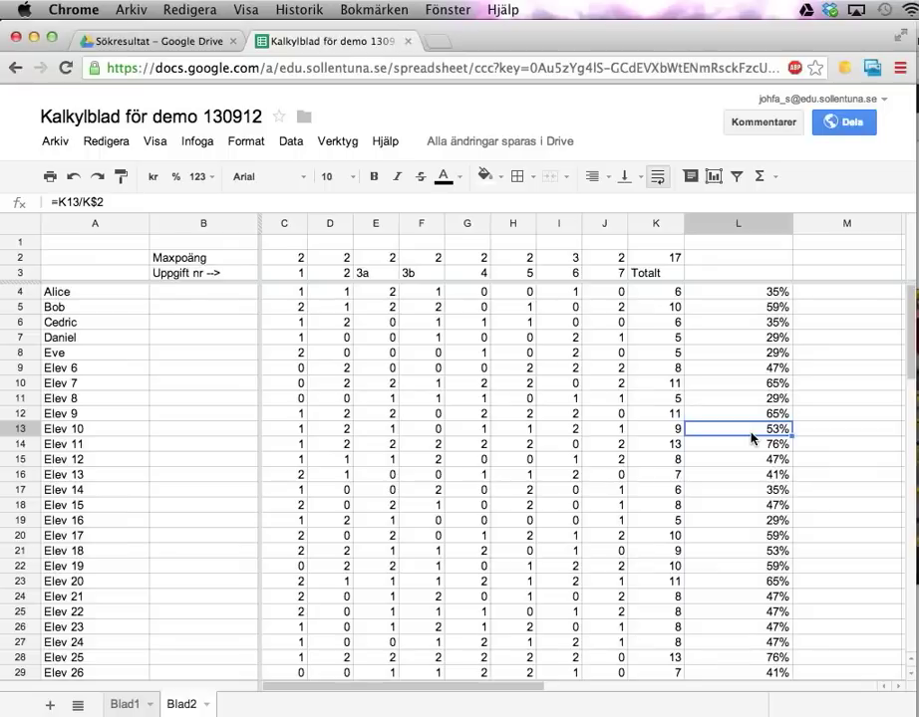
{"action": "double_click", "coordinate": [751, 432]}
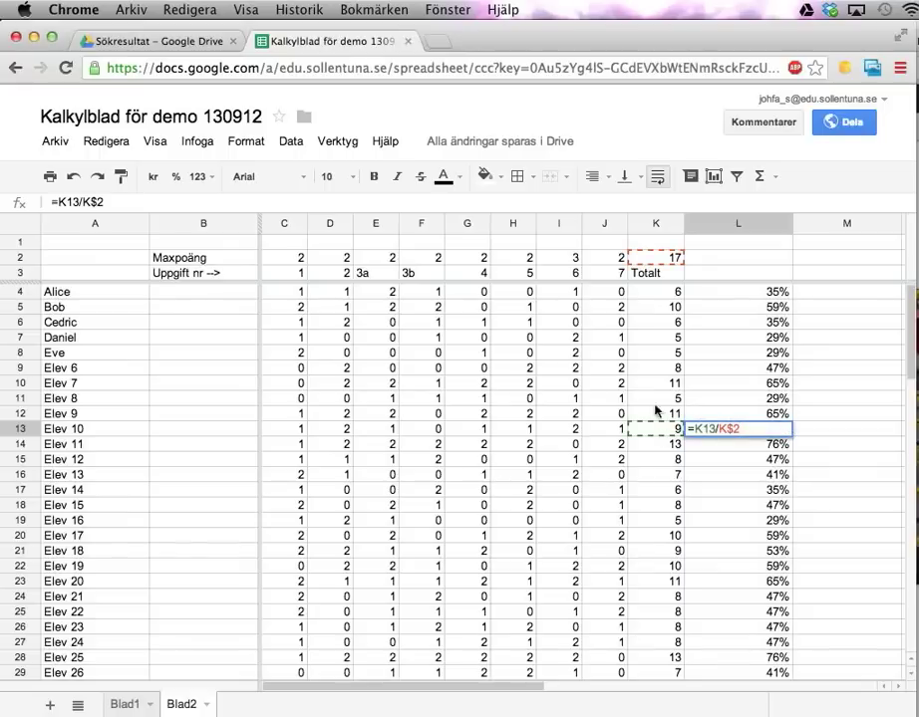
{"action": "key", "text": "Escape"}
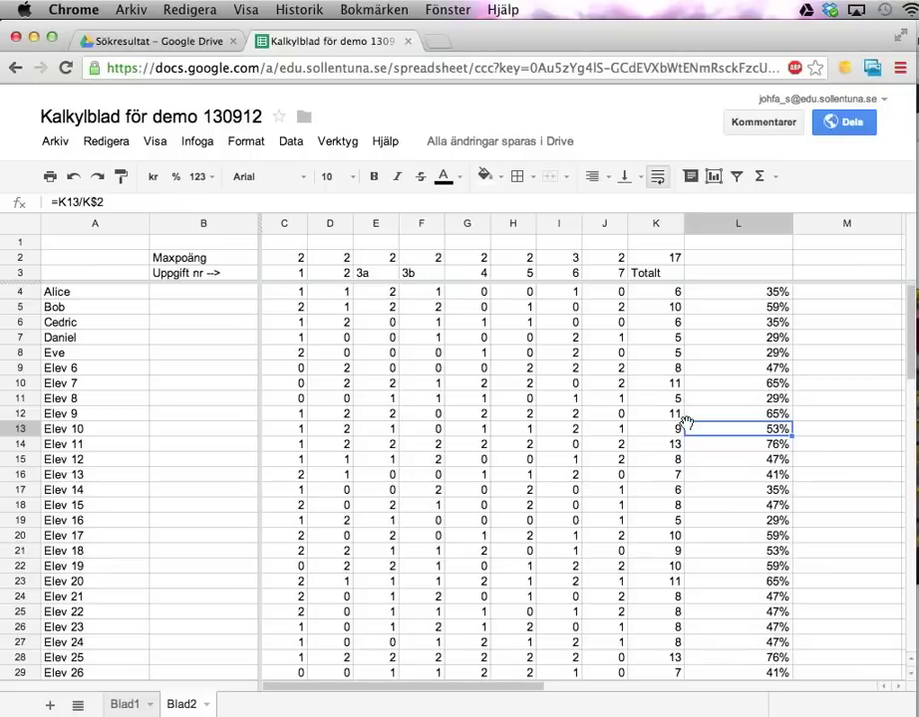
{"action": "key", "text": "super+Up"}
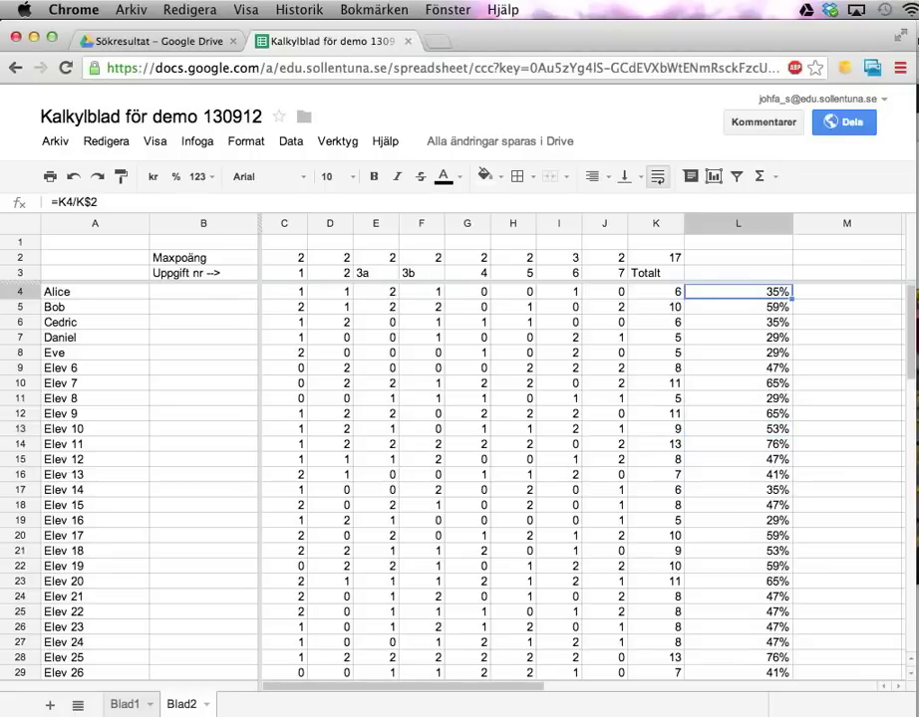
{"action": "key", "text": "Up"}
{"action": "key", "text": "Down"}
{"action": "key", "text": "Return"}
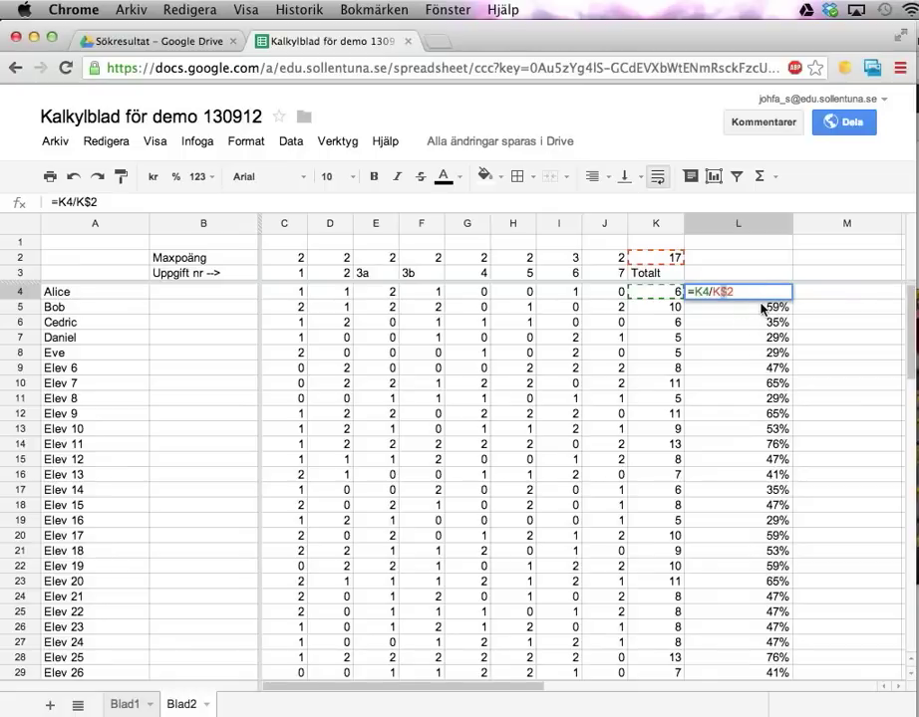
{"action": "key", "text": "Escape"}
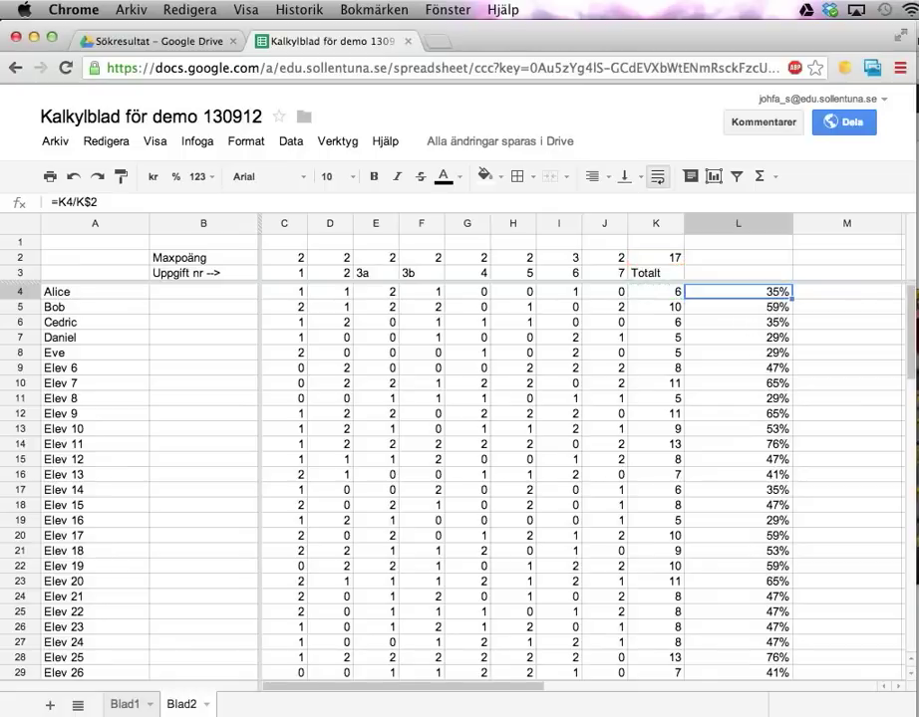